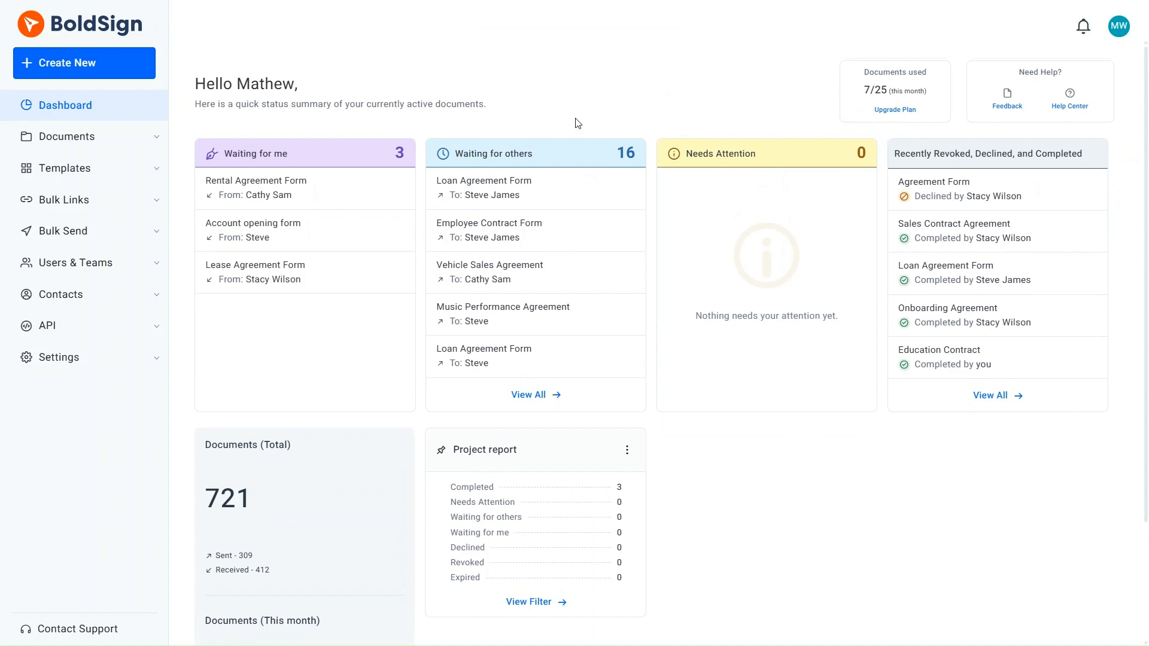
Step: Create a new document for signing and upload the Loan Agreement Form file from the computer's Desktop folder
click(110, 67)
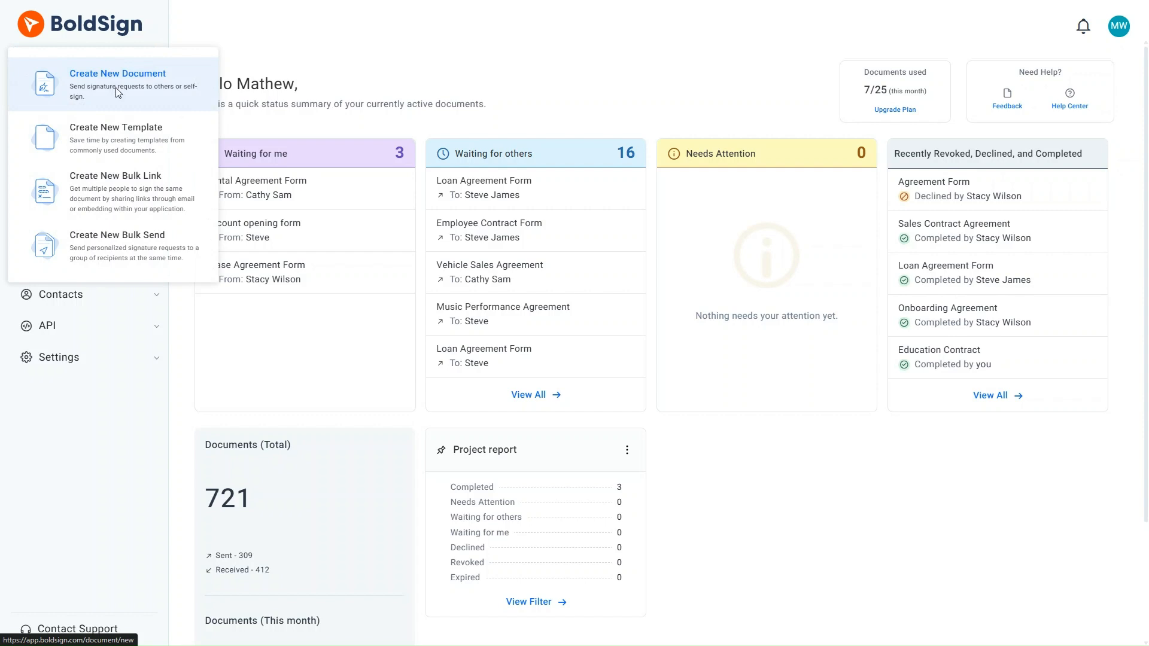
click(117, 94)
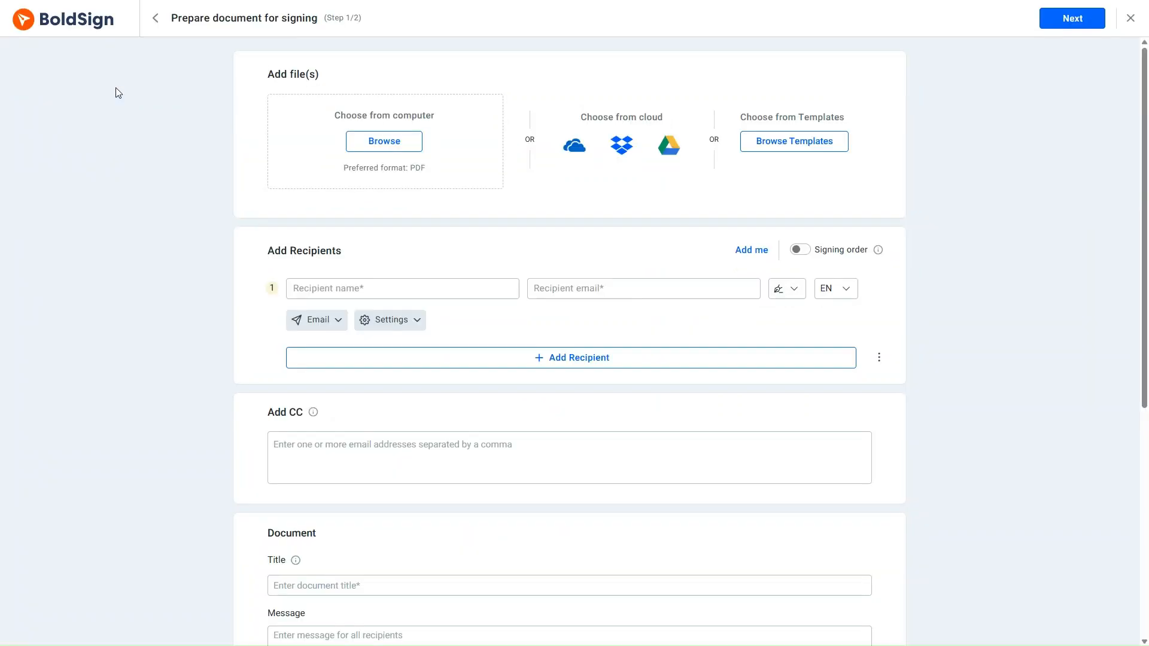
click(384, 141)
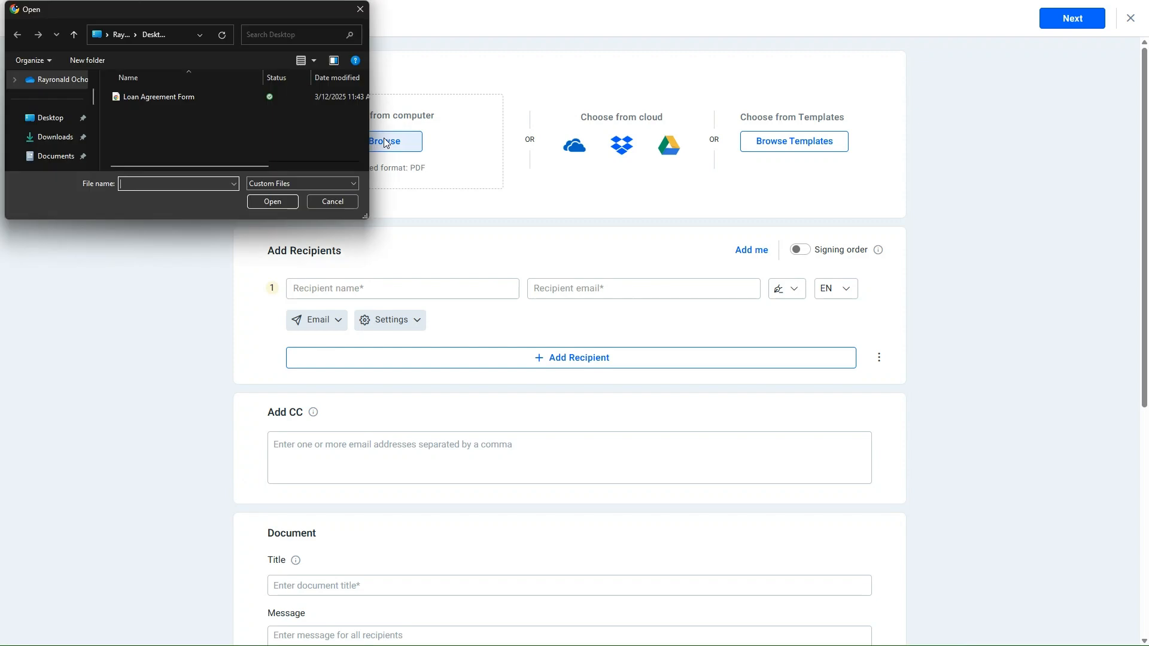
click(159, 97)
click(271, 202)
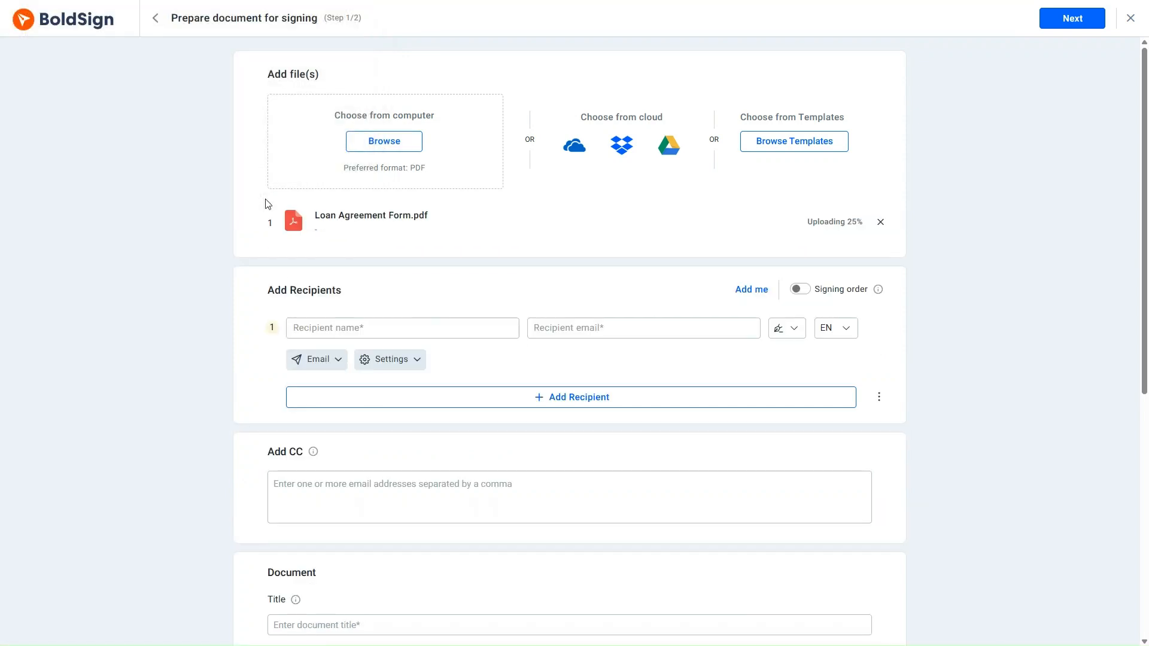
Step: Add the borrower as recipient from the saved contact suggestions and proceed to configuring the document's fields
click(298, 328)
text(steve)
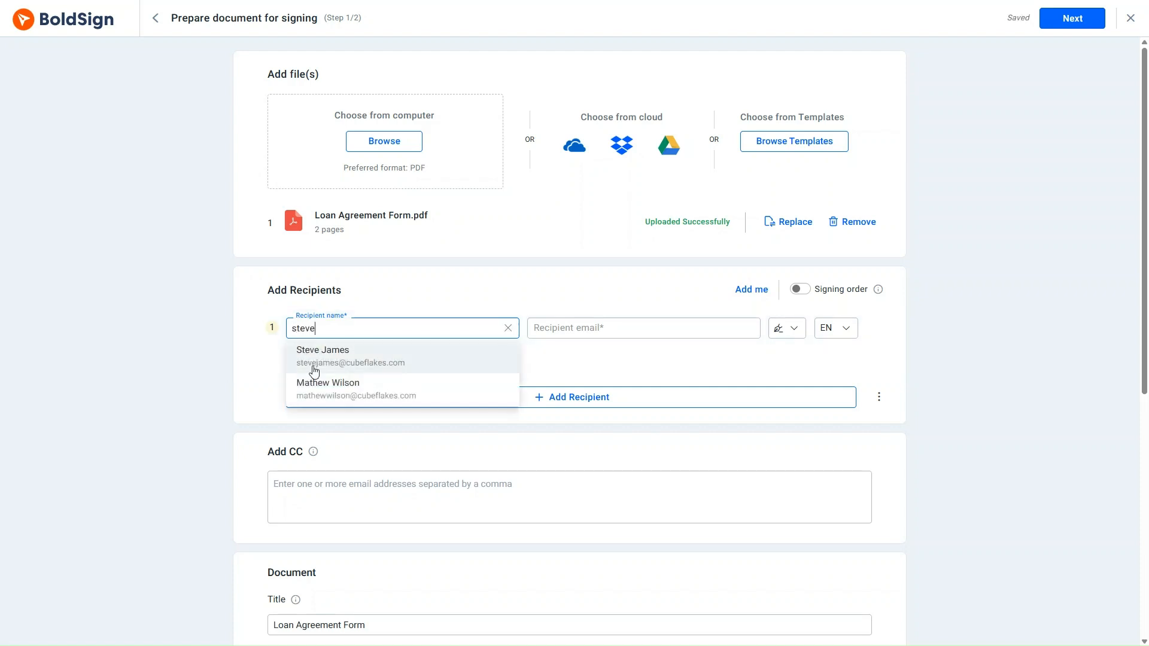
click(314, 371)
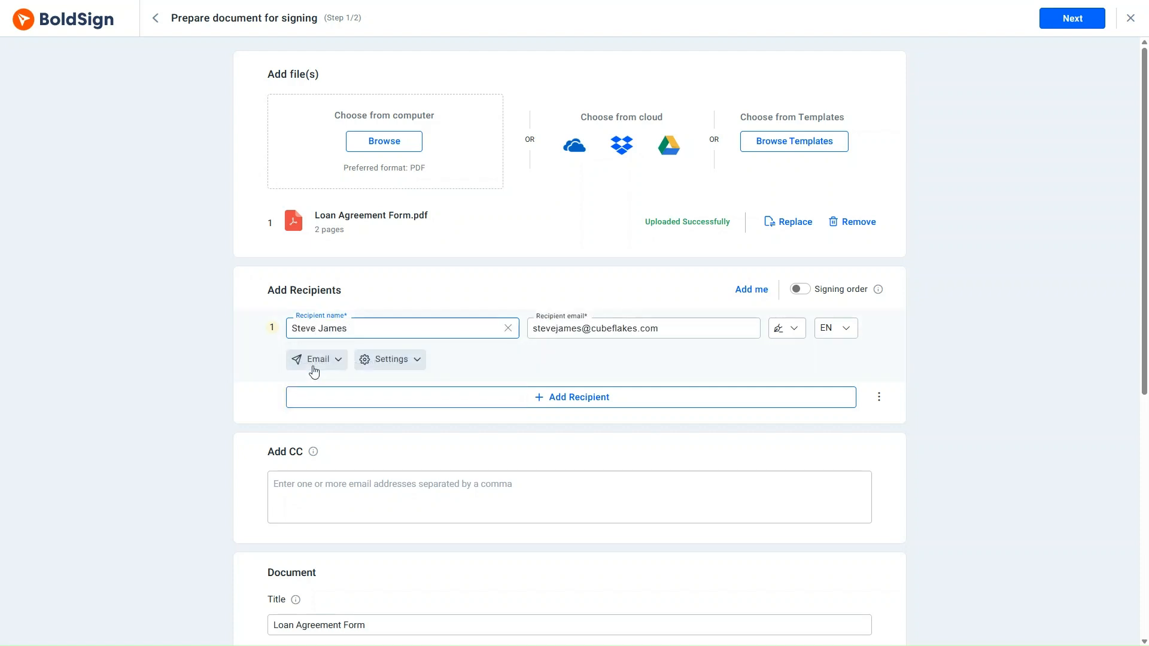
scroll(314, 371, down, 7)
scroll(313, 367, up, 5)
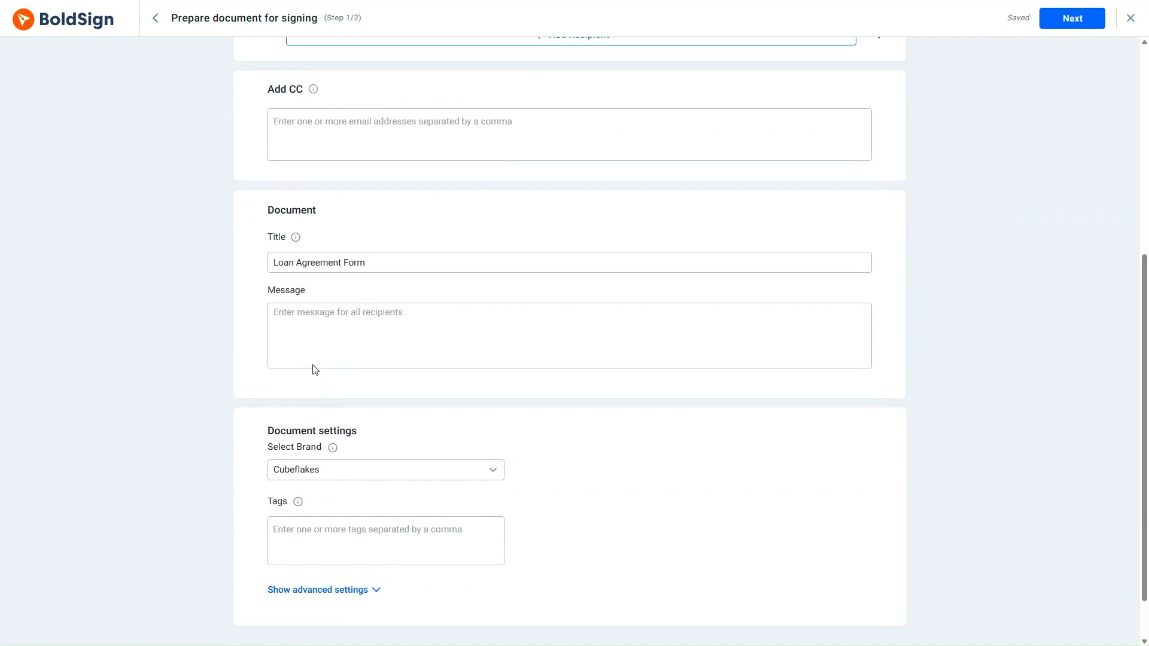
click(1060, 24)
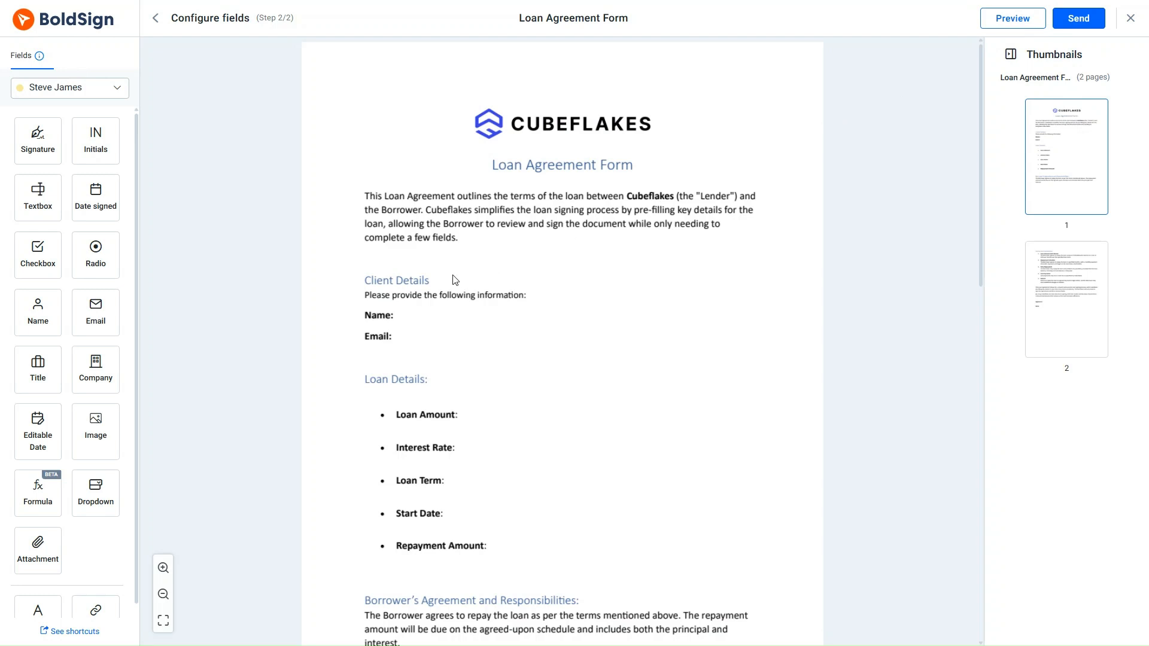
Step: Place a Name field beside "Name:" and an Email field beside "Email:" under Client Details
drag(37, 311, 422, 316)
drag(100, 315, 445, 338)
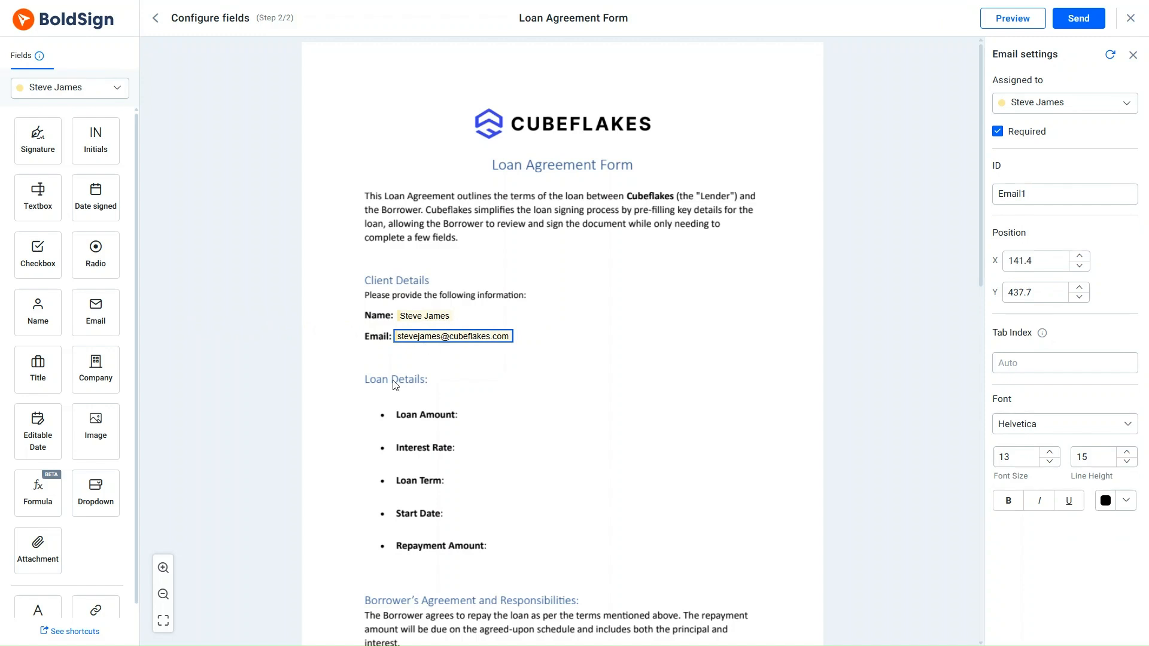
Step: Place a textbox beside Loan Amount with the default text $50000, making it read-only and not required
scroll(395, 385, down, 1)
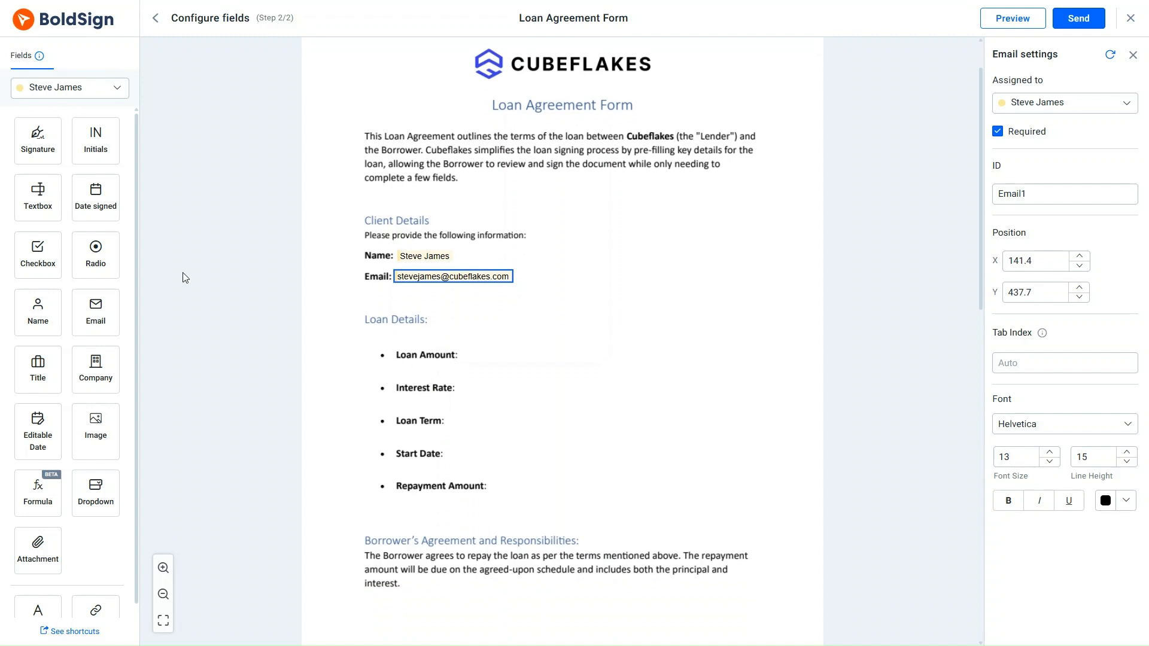
drag(49, 196, 485, 355)
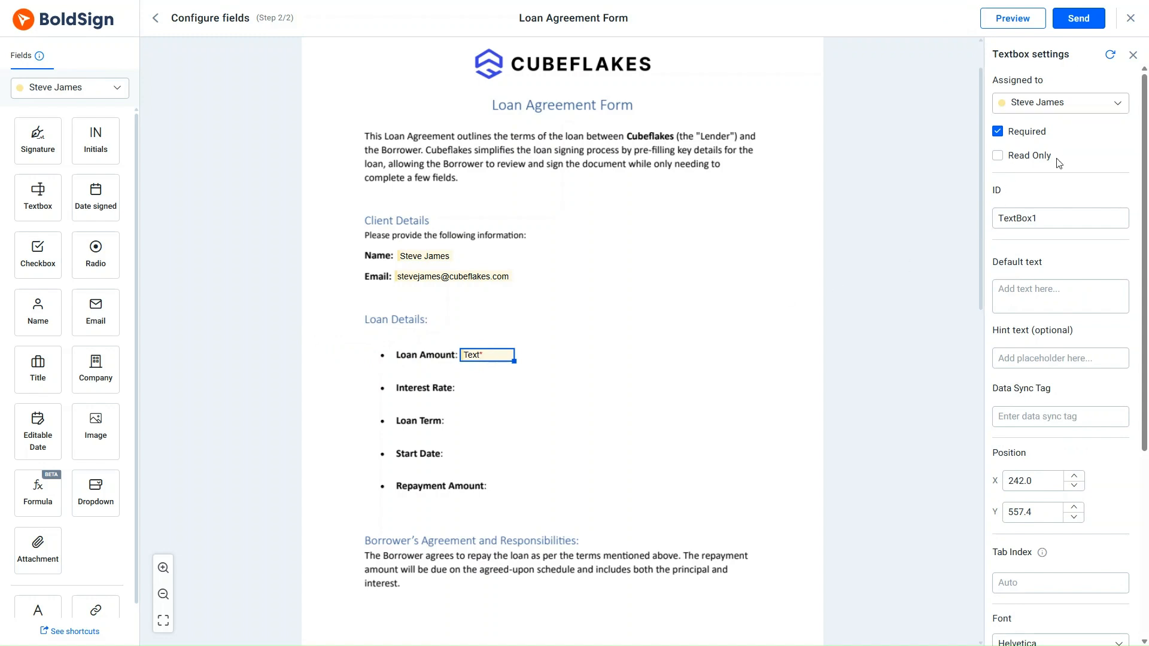
scroll(1059, 163, down, 5)
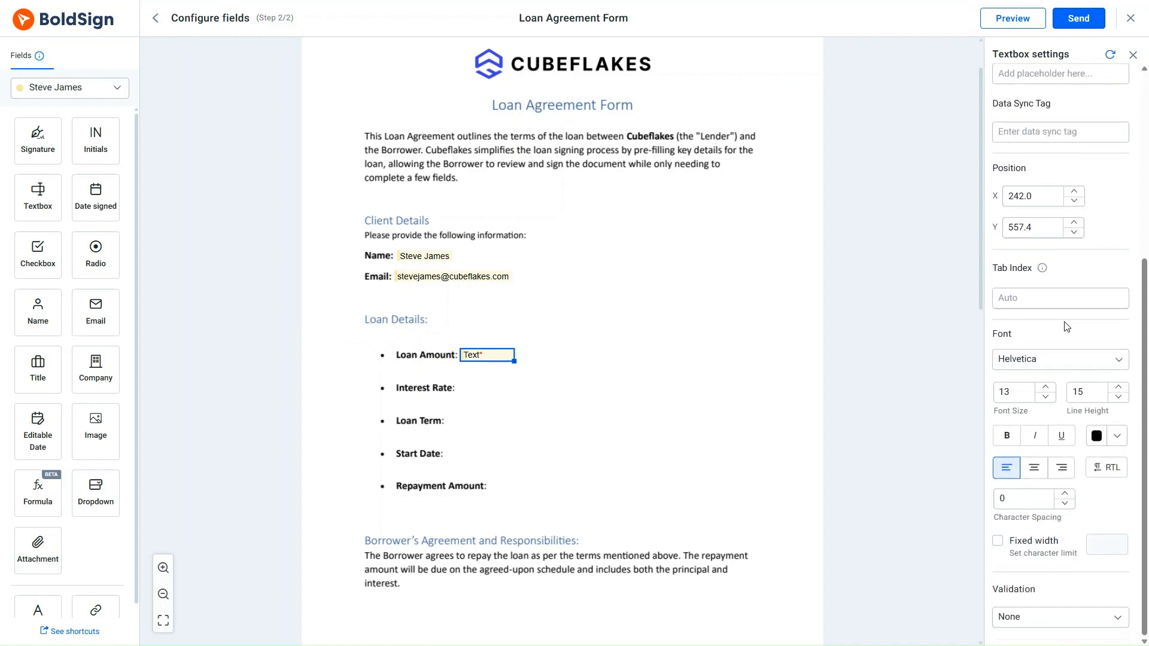
scroll(1067, 327, up, 5)
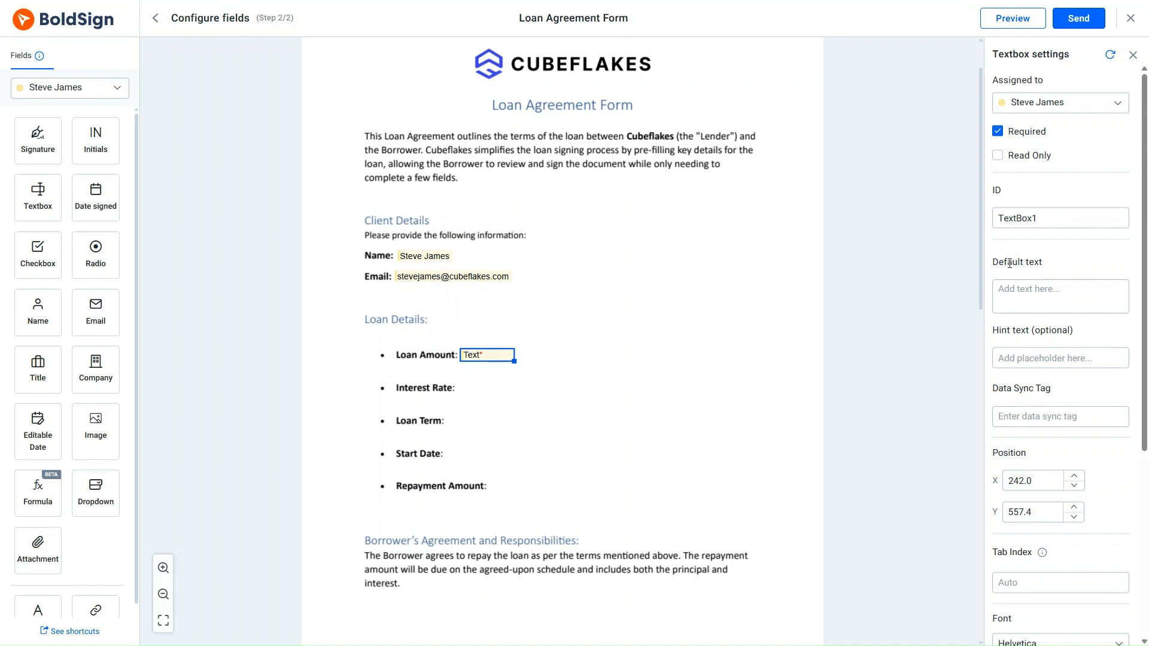
click(1002, 289)
text($50000)
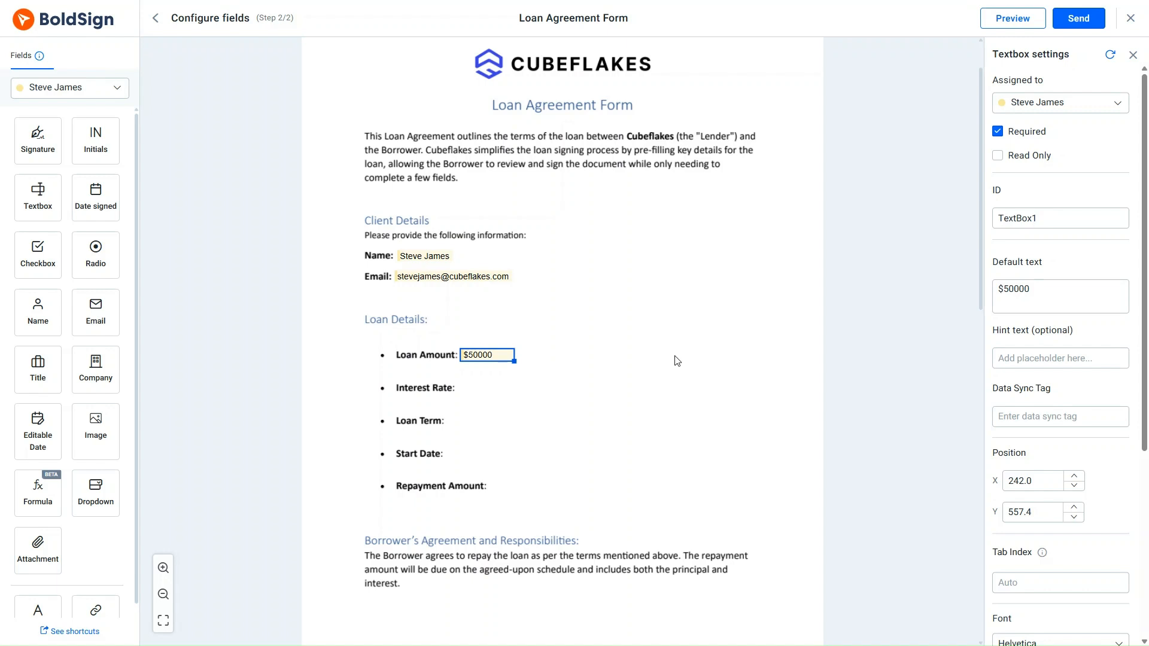
click(998, 157)
click(998, 134)
Step: Place a textbox beside Interest Rate with the default text "0.5% per month", making it read-only and not required
drag(46, 202, 473, 389)
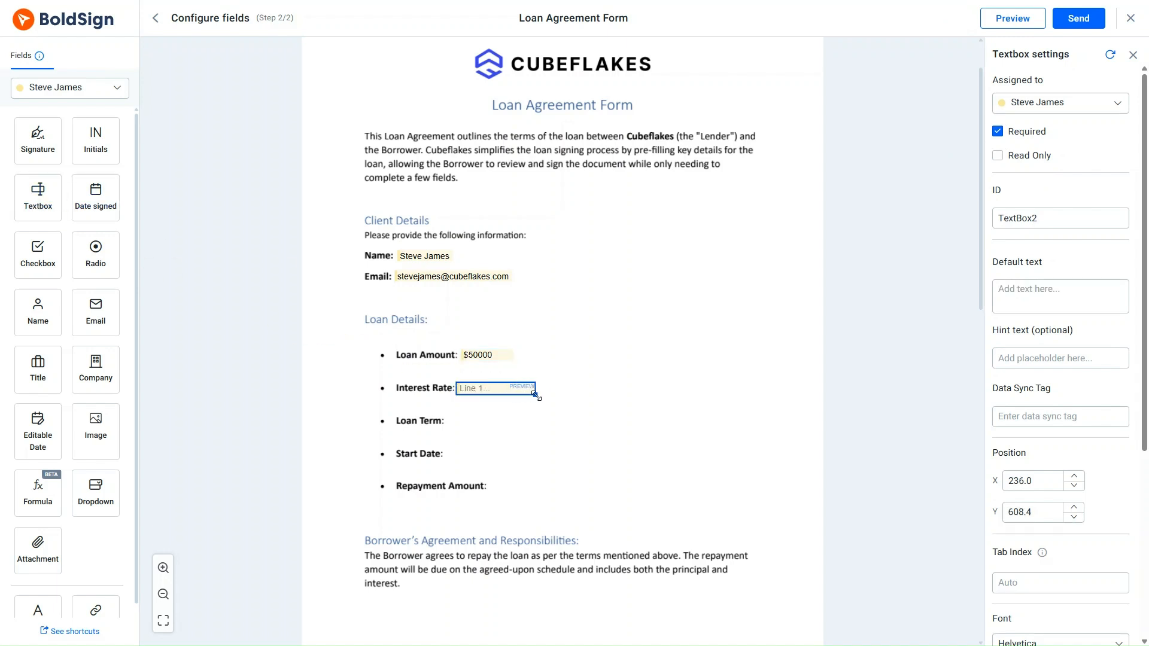
click(1012, 291)
text(0.5% per month)
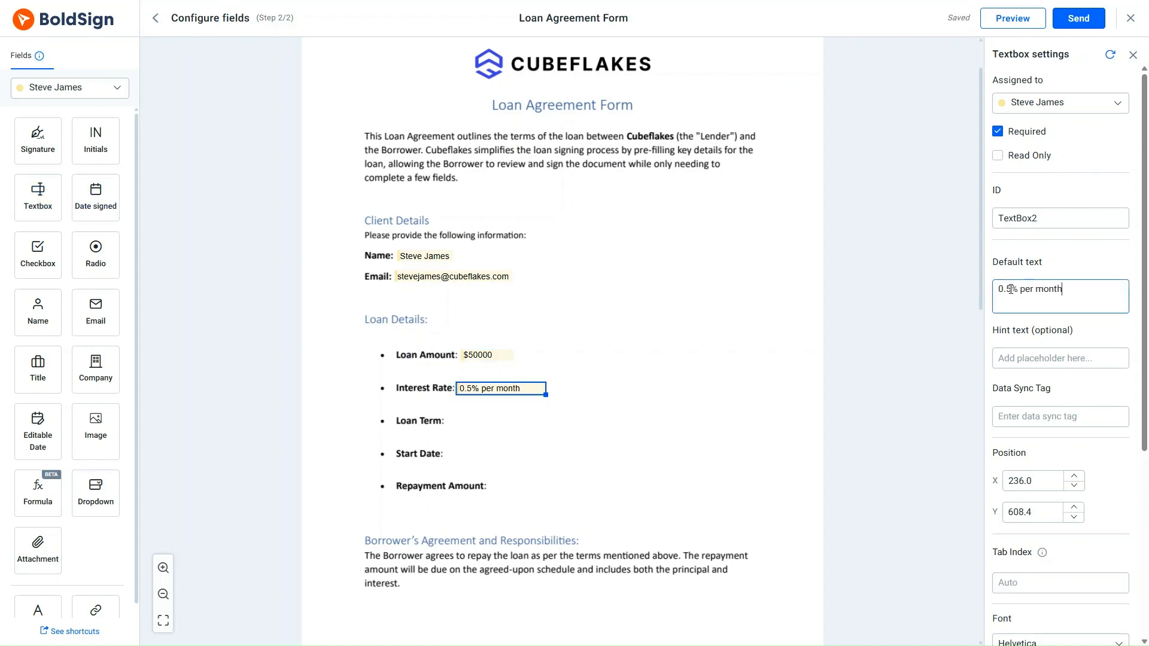
click(998, 157)
click(998, 133)
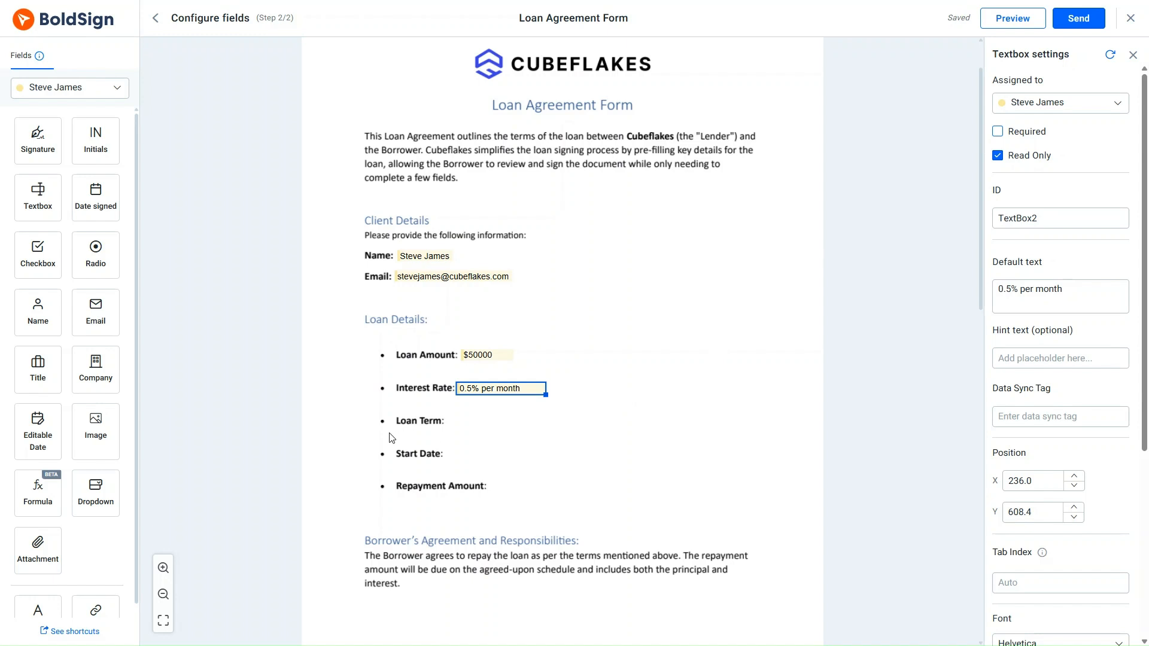
Step: Place a dropdown beside Loan Term with the options 6 months, 12 months and 24 months, defaulting to 12 months
drag(96, 498, 490, 420)
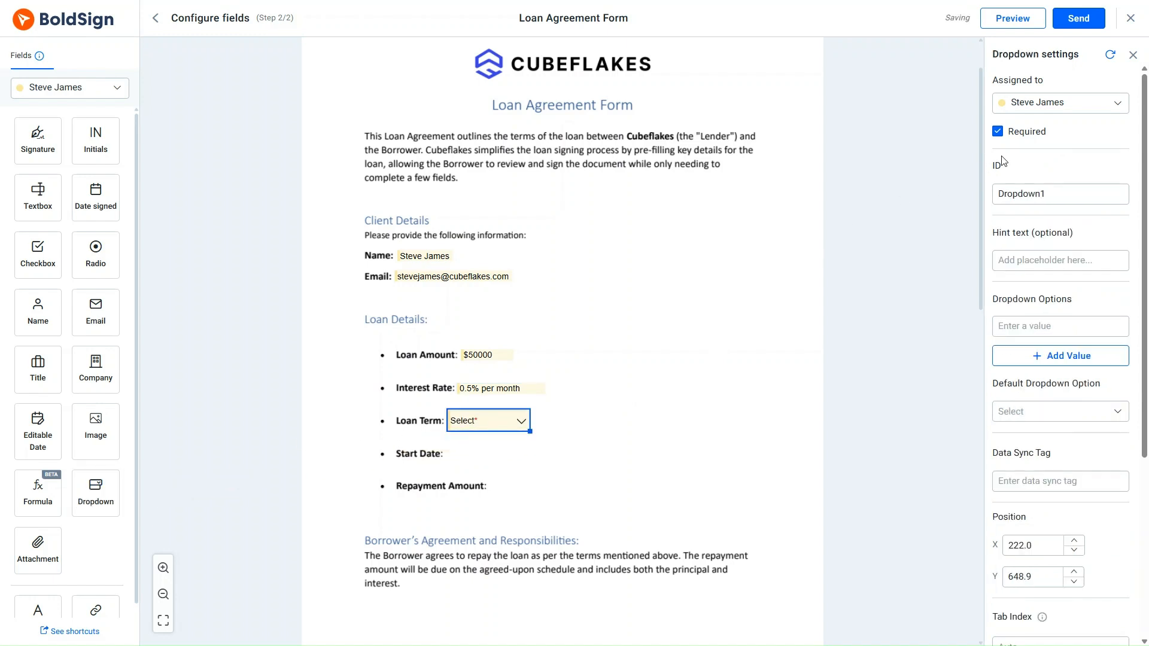
click(1012, 325)
text(6 months)
click(1040, 357)
text(12 months)
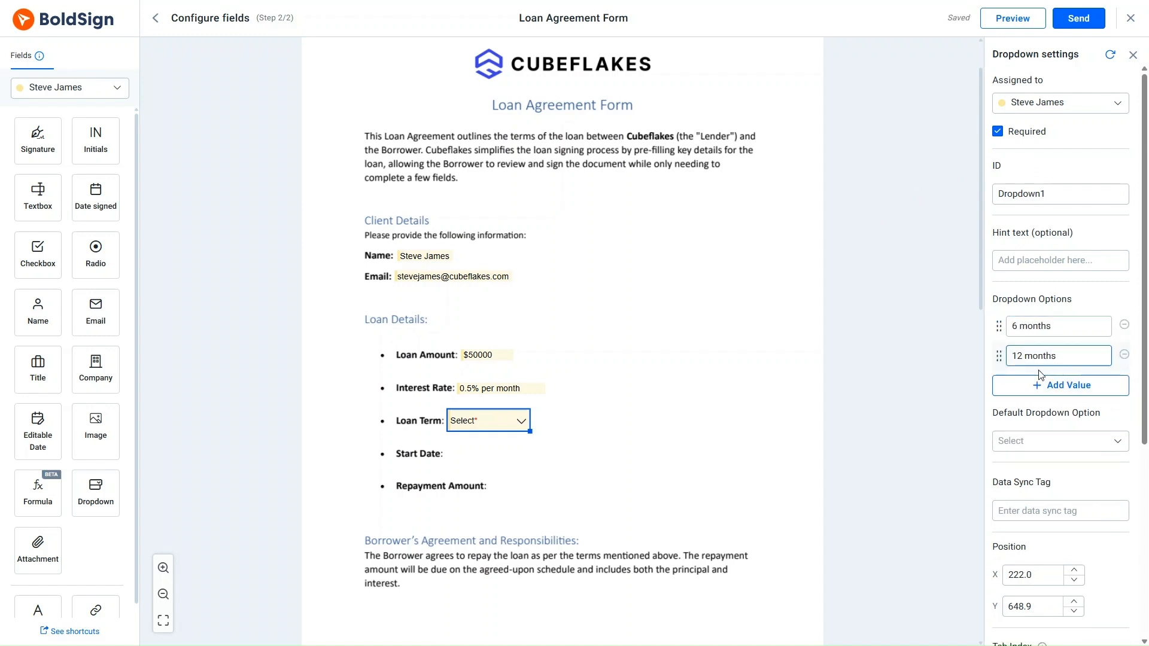
click(1039, 381)
text(24 months)
click(1119, 473)
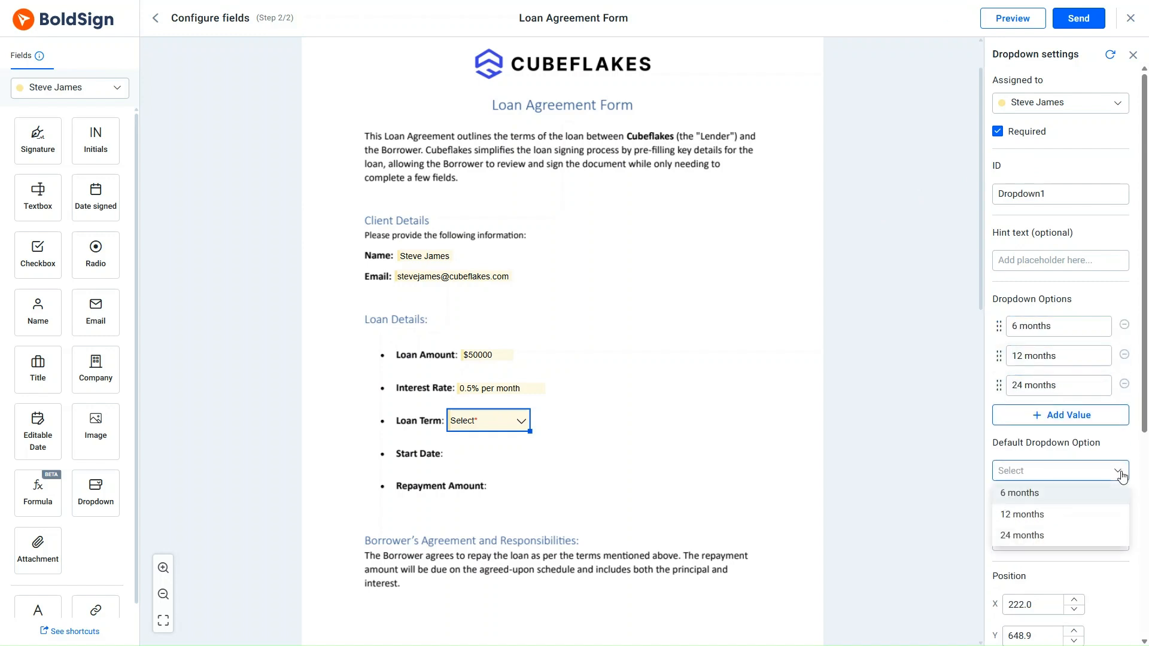
click(1032, 516)
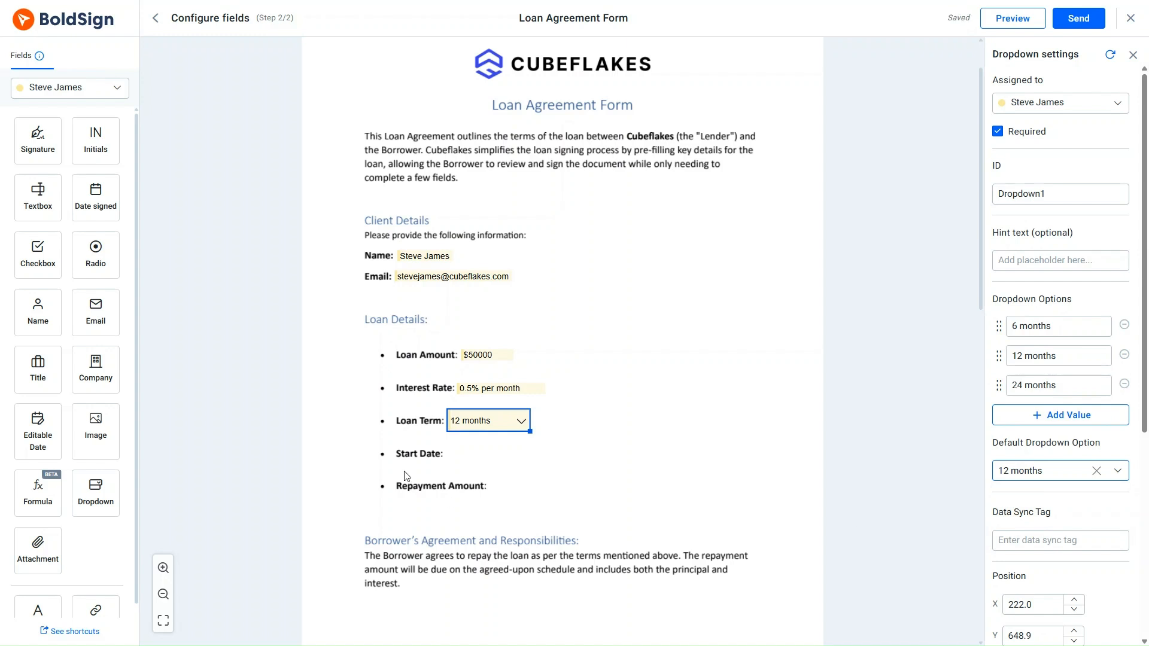
Step: Place an editable date field beside Start Date with the default date 03/14/2025
drag(38, 446, 479, 456)
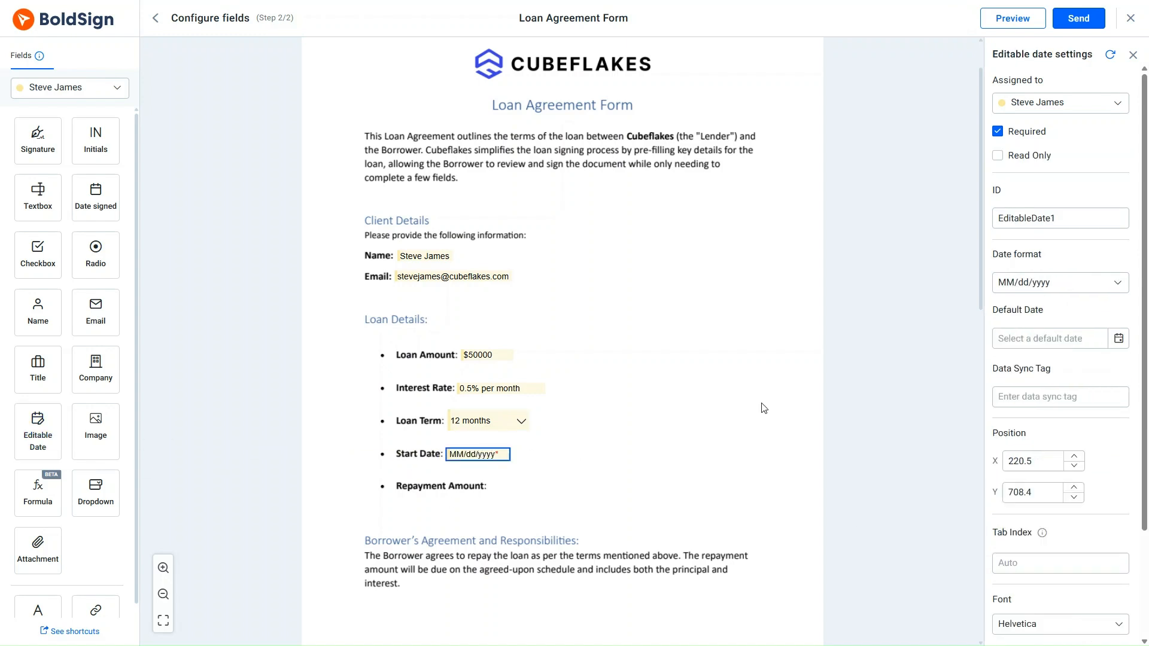
click(1119, 338)
click(1083, 452)
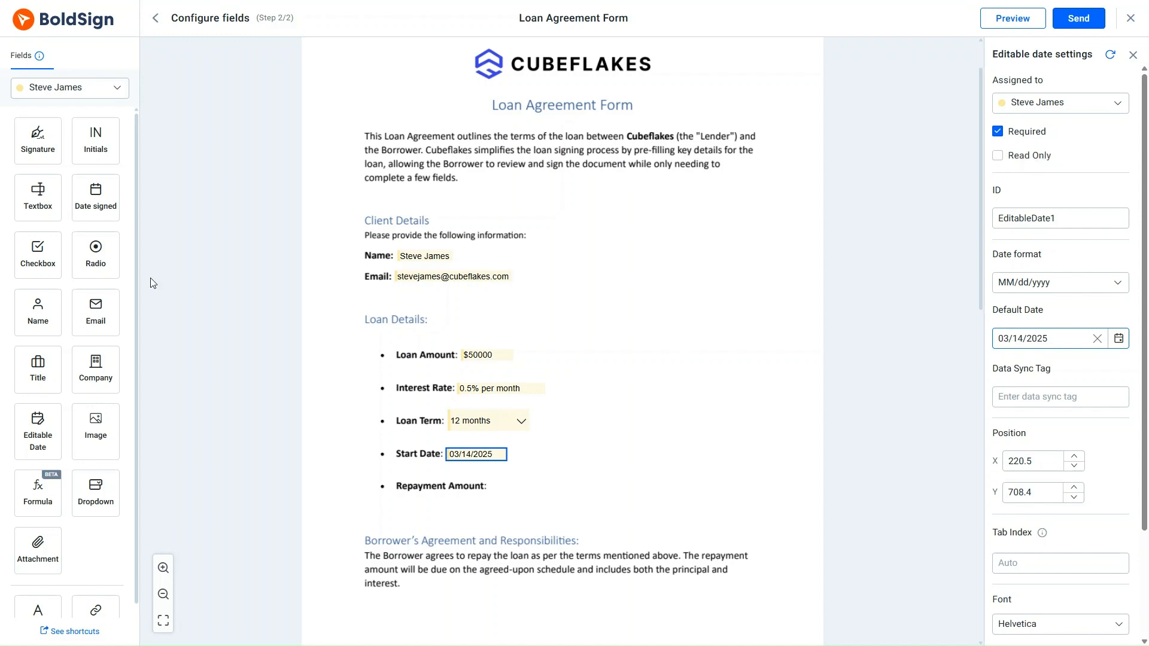
Step: Place a textbox beside Repayment Amount with the default text $53000
drag(38, 198, 503, 486)
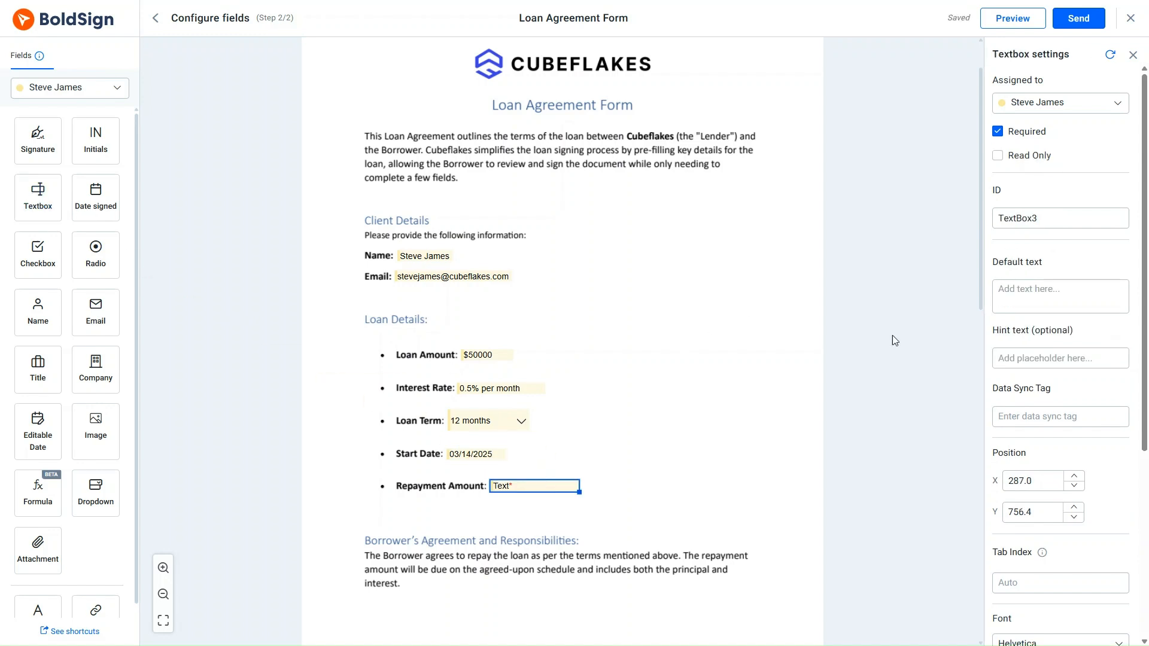
click(1010, 292)
text($53000)
Step: Place a Signature field beside "Signature:" and a Date signed field beside "Date:" on page 2
scroll(623, 419, down, 10)
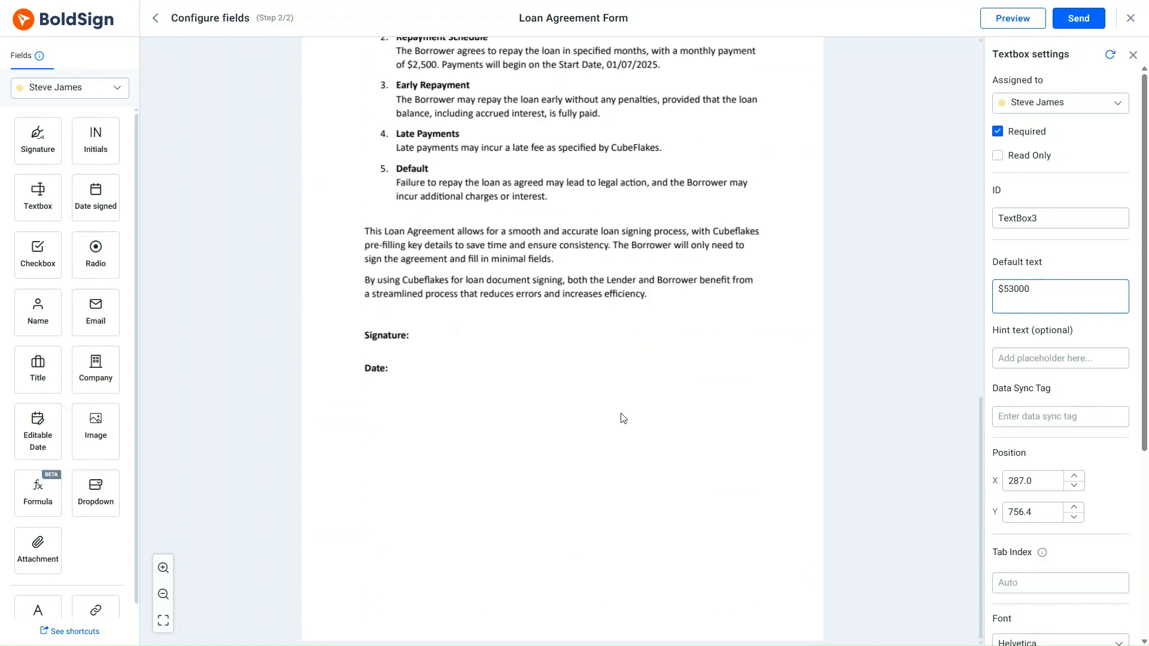
drag(38, 141, 451, 336)
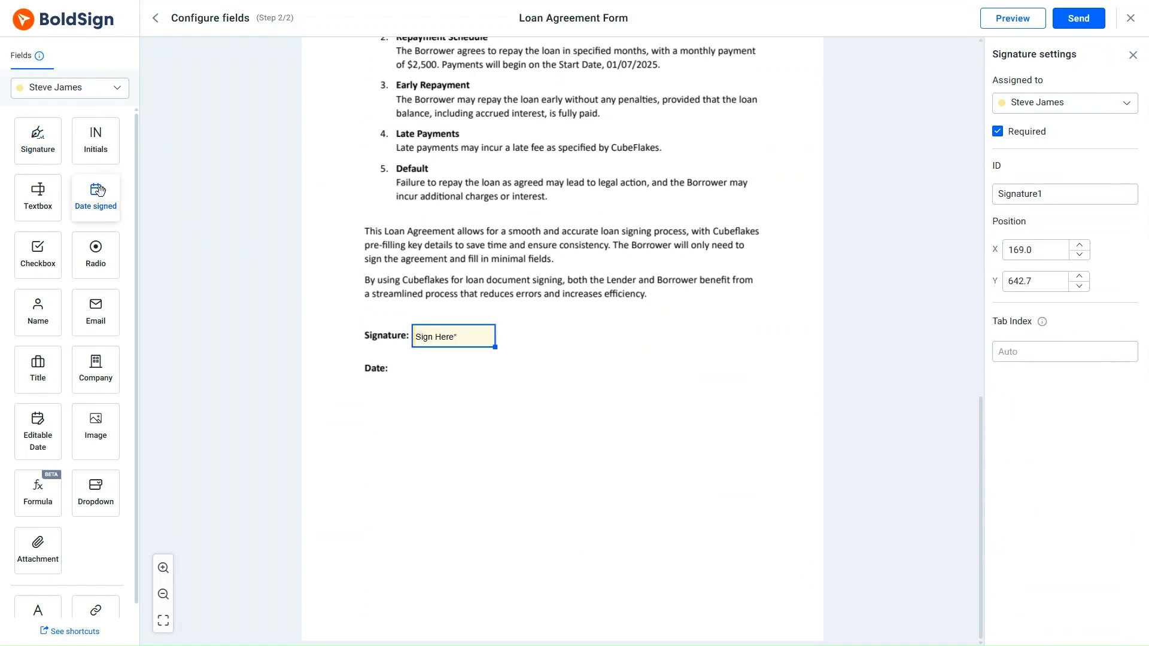
mouse_move(96, 197)
mouse_down()
mouse_move(442, 361)
mouse_move(436, 370)
mouse_up()
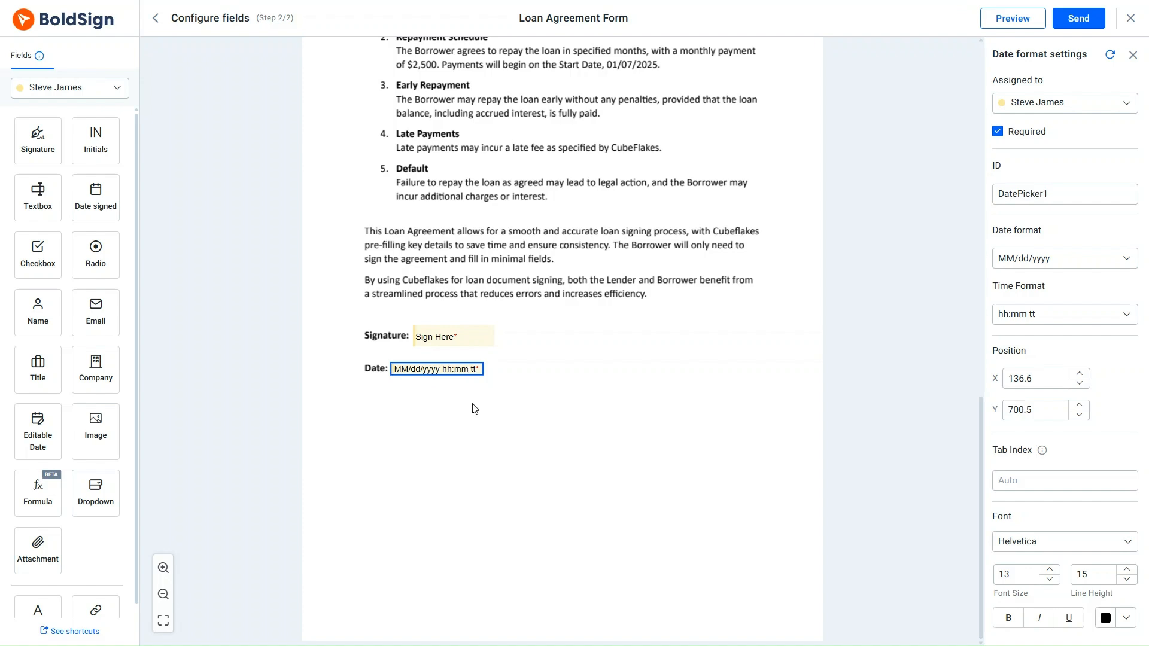
Step: Check the prefilled fields across the document and send it to the recipient for signing
scroll(474, 409, up, 15)
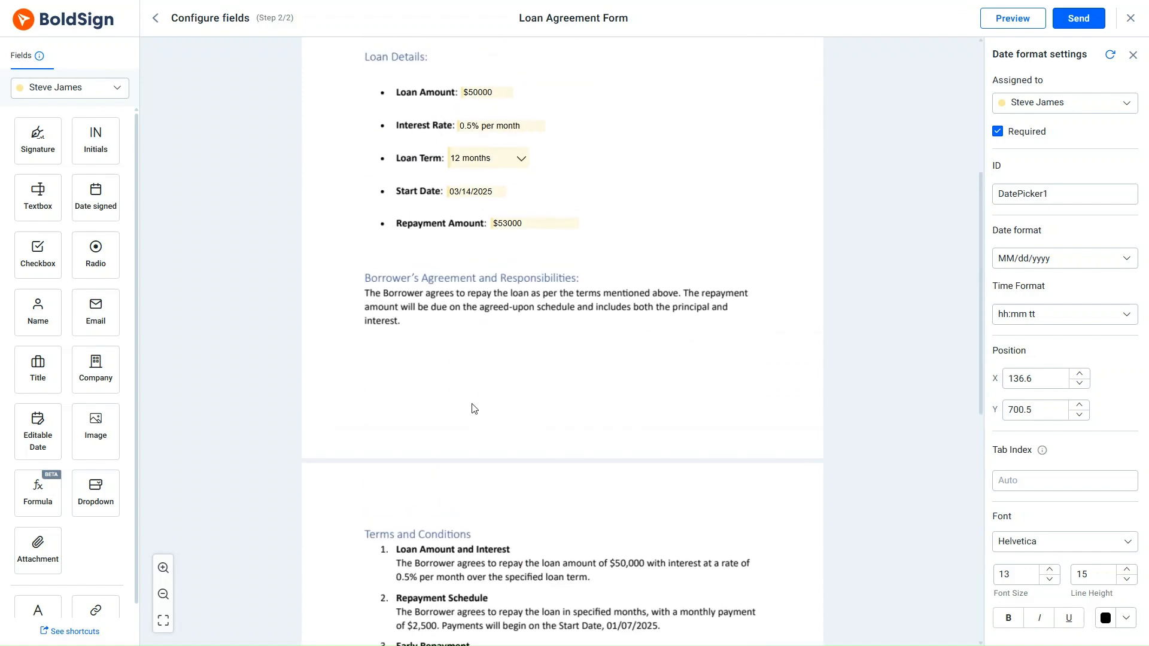
click(1078, 19)
click(702, 392)
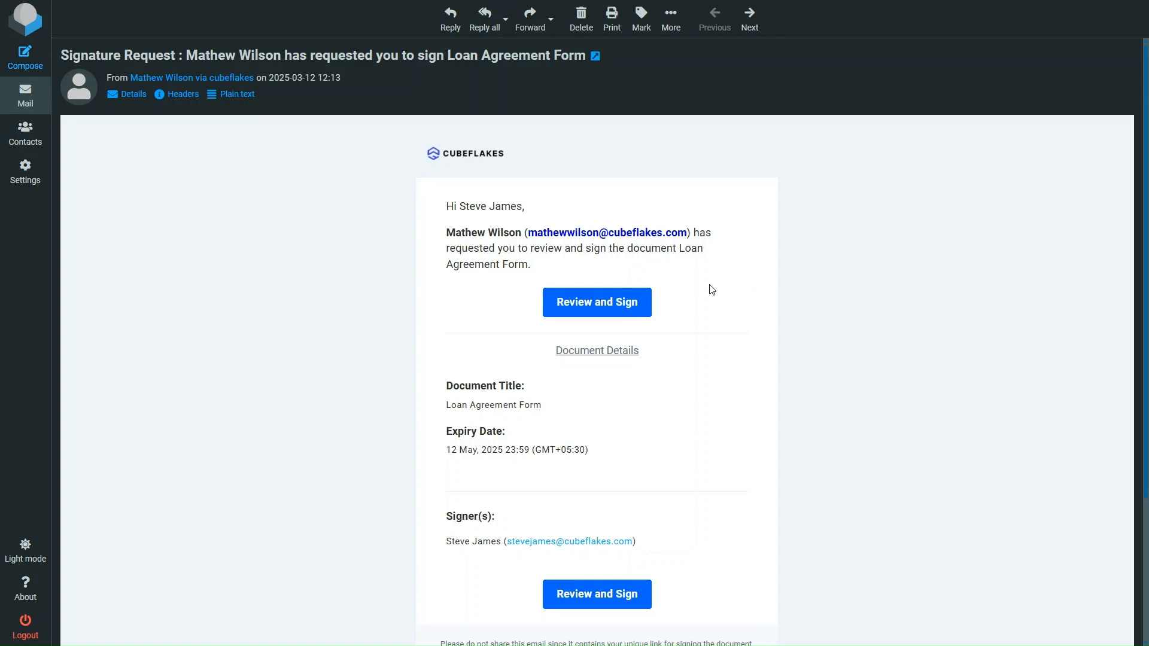
Step: Open the agreement from the signature request email, accept the Electronic Signature Disclosure Terms and continue to the document
click(591, 307)
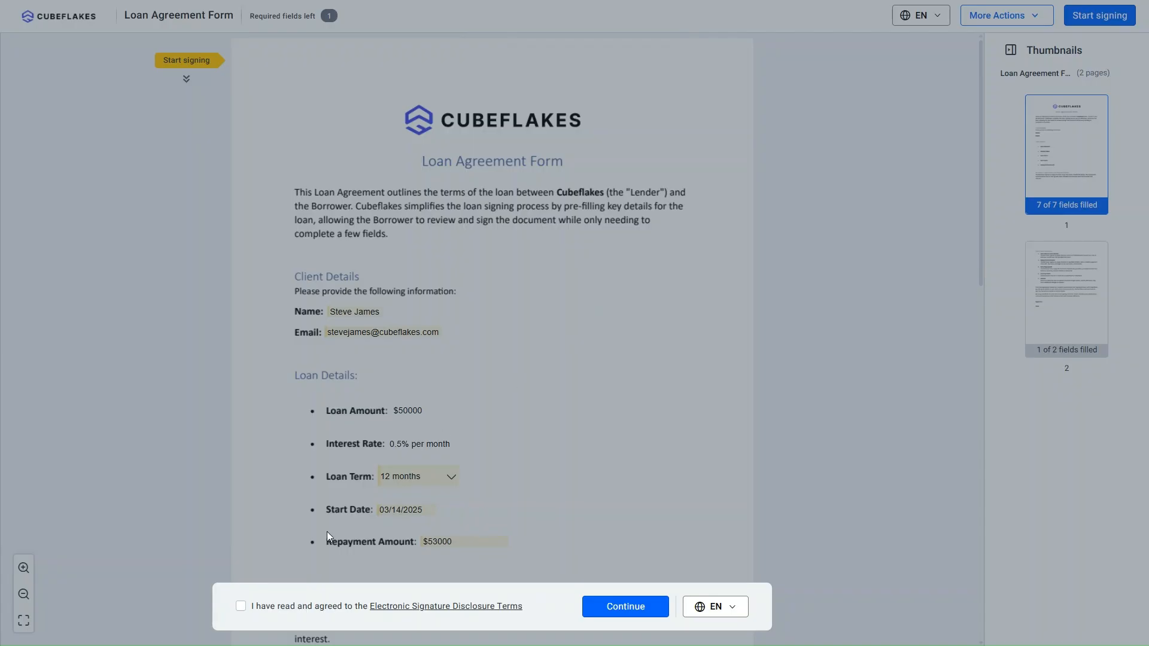
click(243, 611)
click(603, 612)
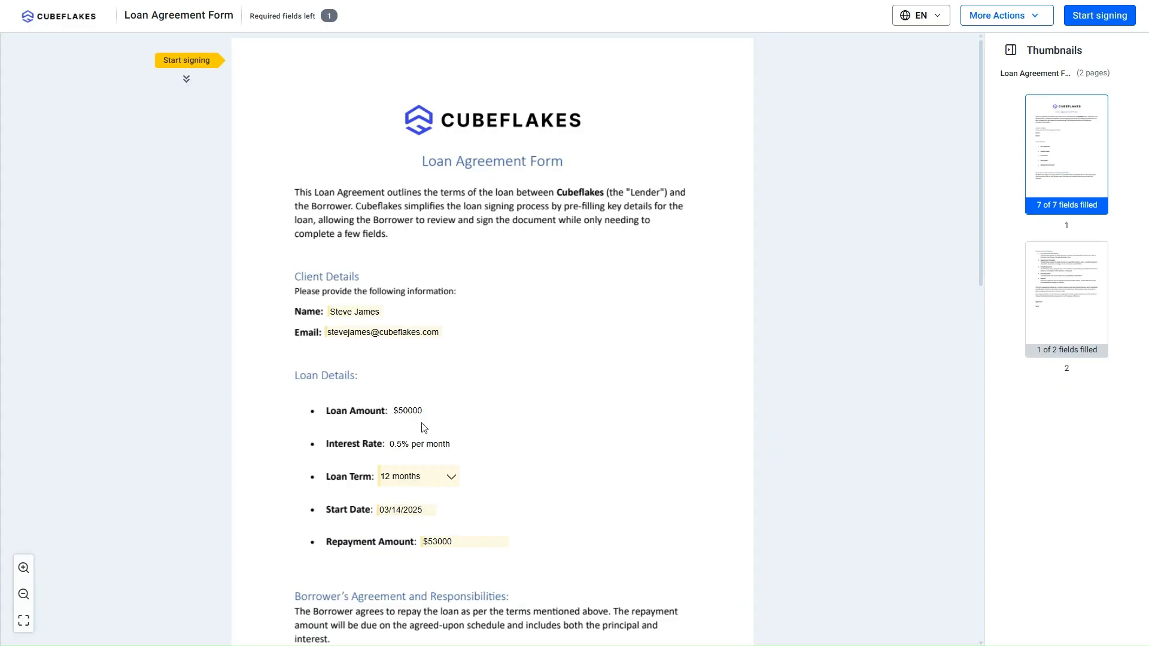
Step: Look through the prefilled agreement and its Loan Term options, and set the Start Date to 03/17/2025
scroll(438, 515, down, 10)
scroll(440, 513, up, 10)
click(443, 482)
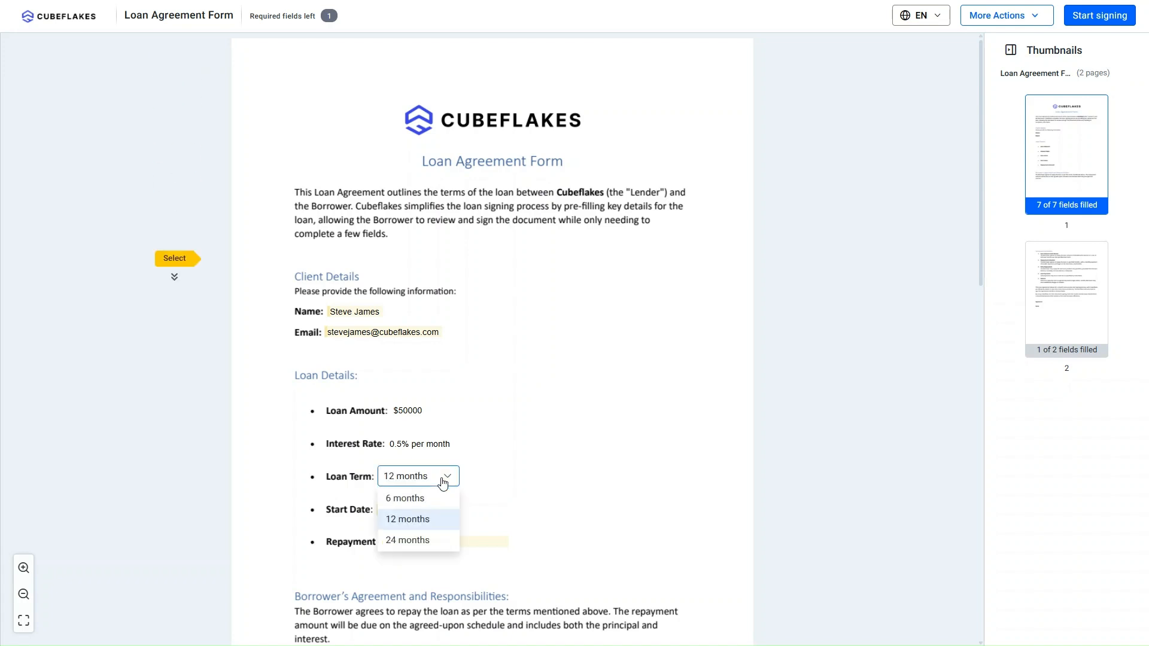
click(492, 504)
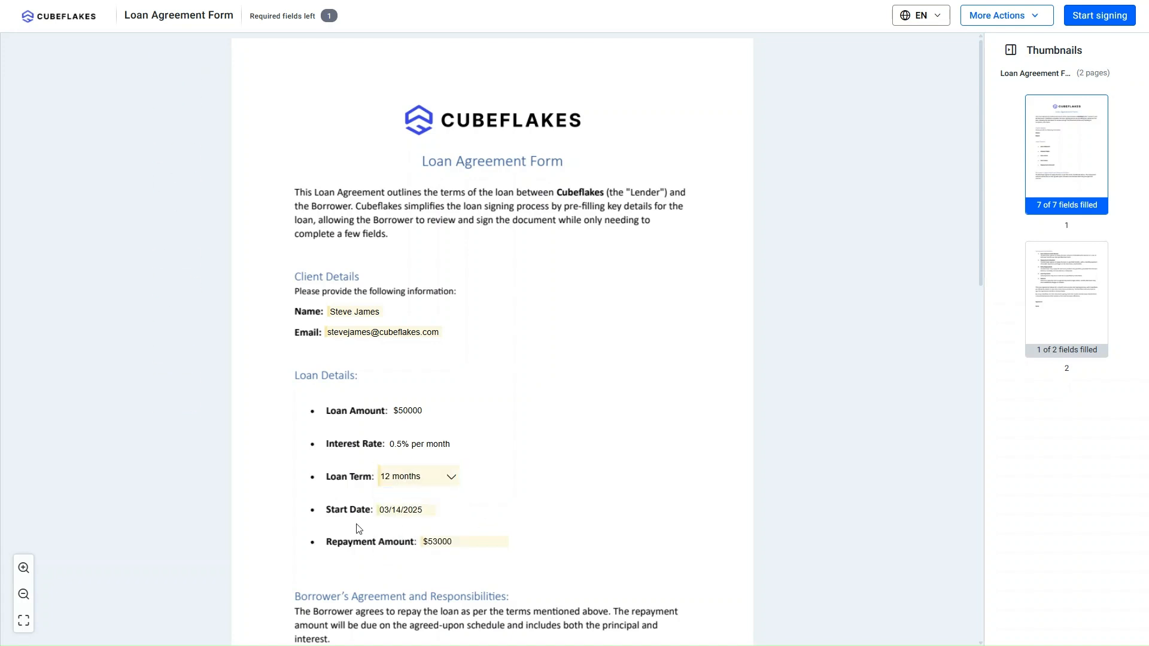
click(409, 515)
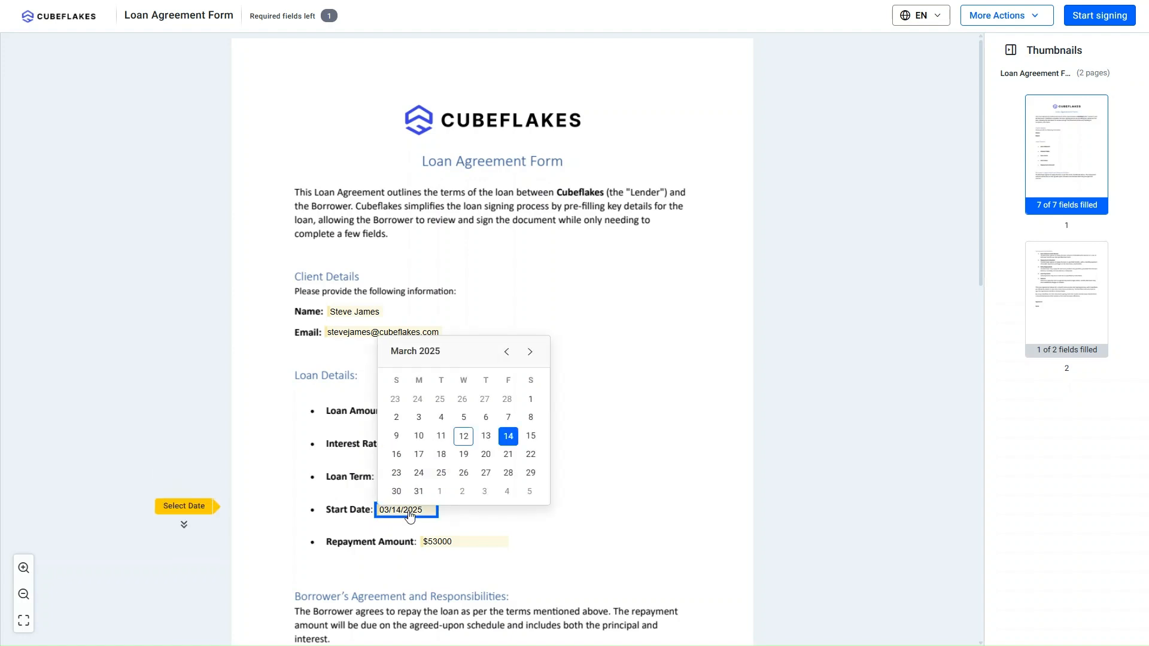
click(415, 456)
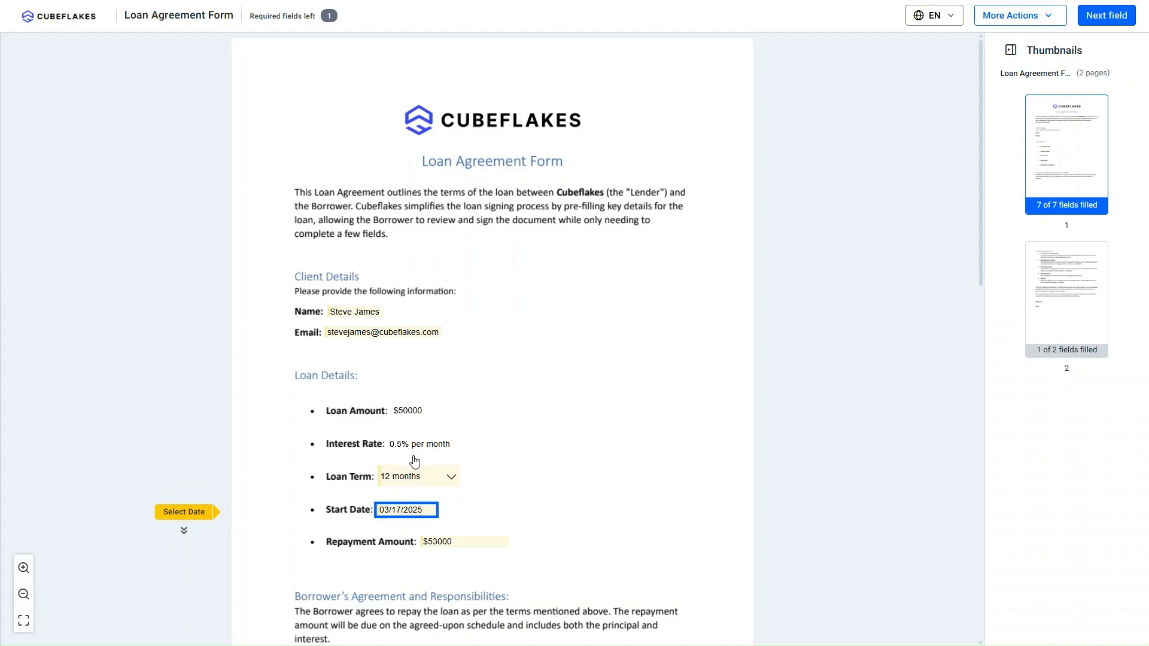
Step: Sign the agreement on page 2 with the second suggested typed signature style and finish signing
scroll(414, 462, down, 10)
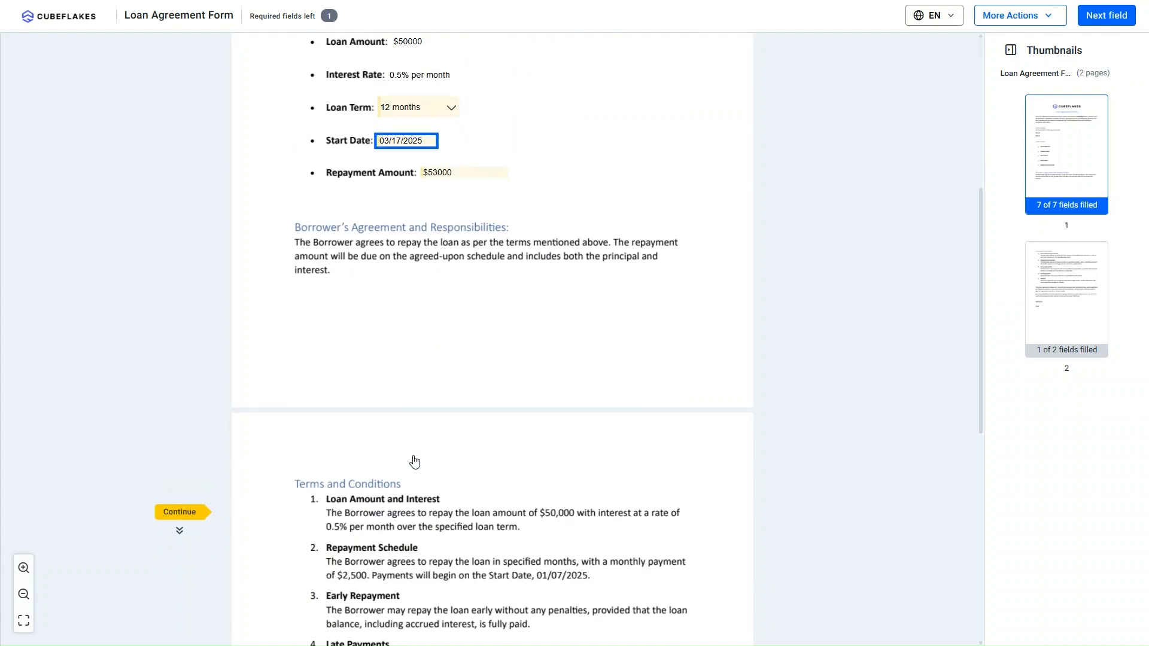
click(387, 439)
click(622, 326)
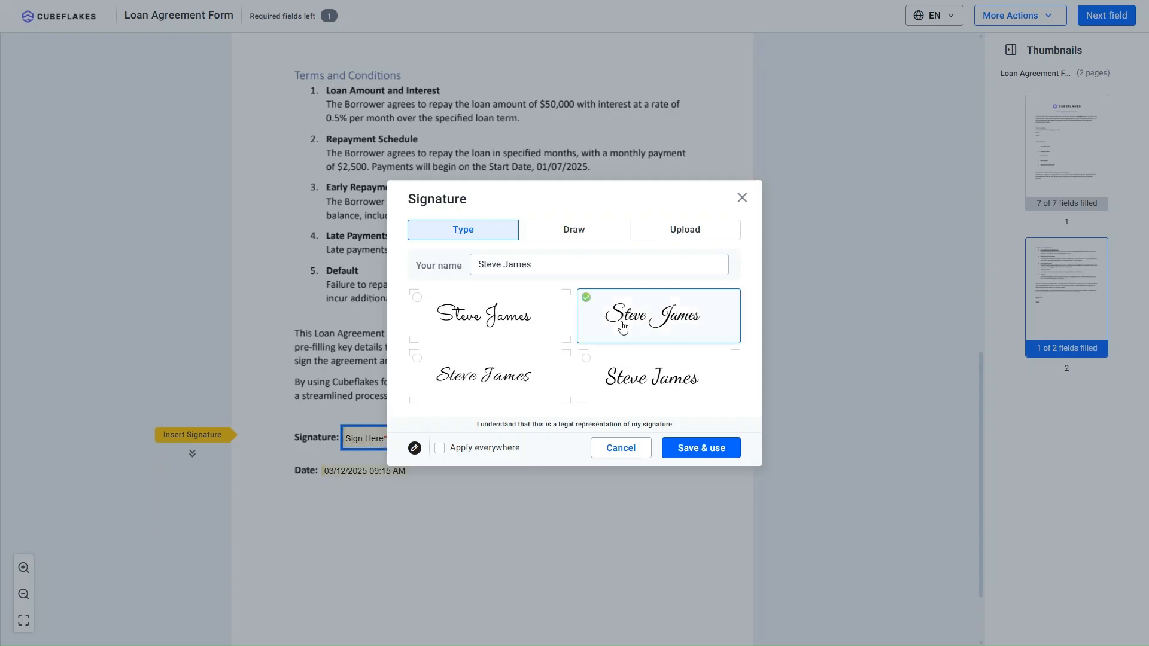
click(704, 450)
click(1101, 18)
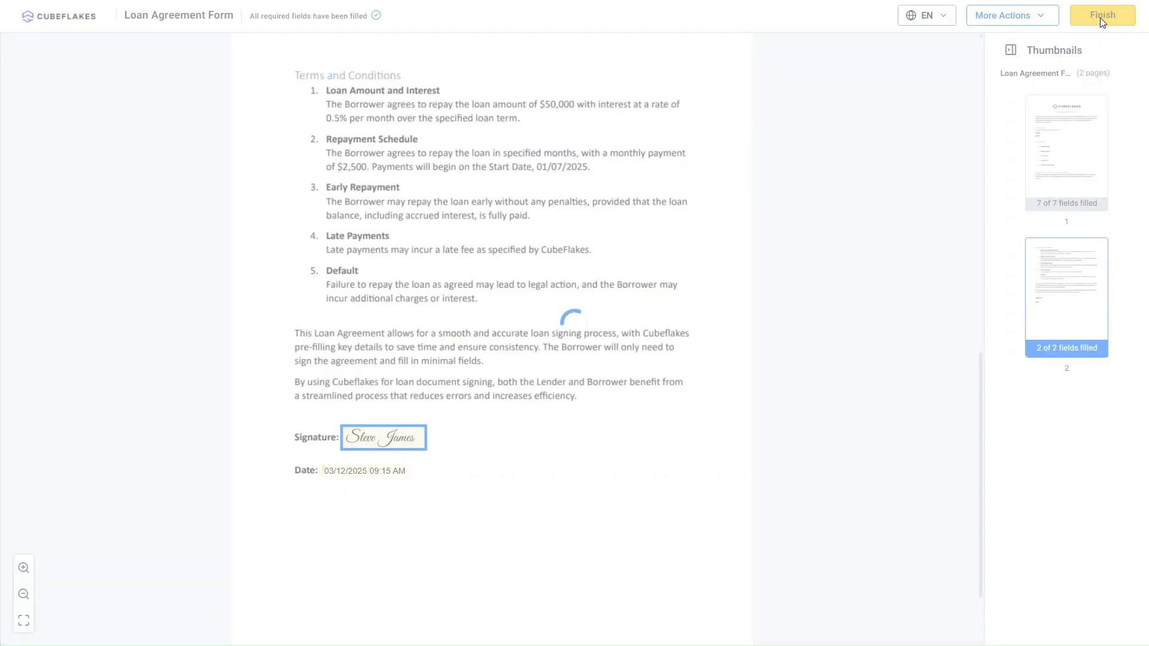